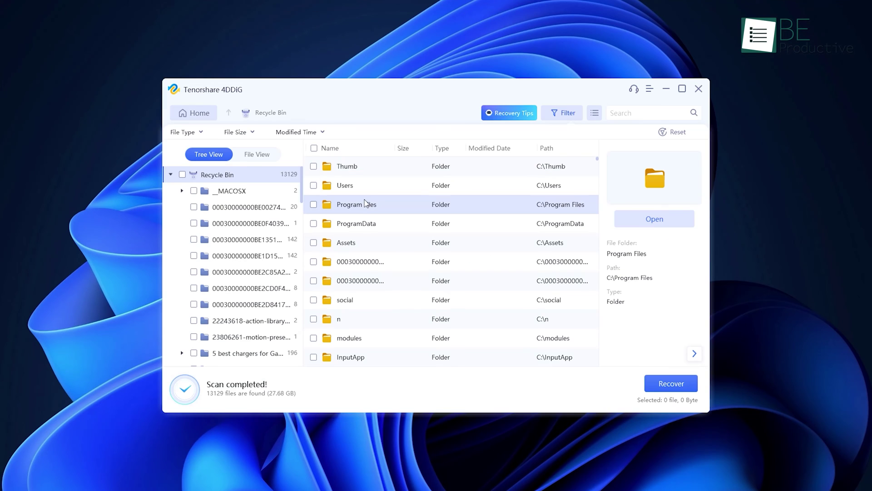
Open the ProgramData folder in the Recycle Bin scan results.
{"action": "left_click", "coordinate": [379, 227]}
{"action": "double_click", "coordinate": [378, 227]}
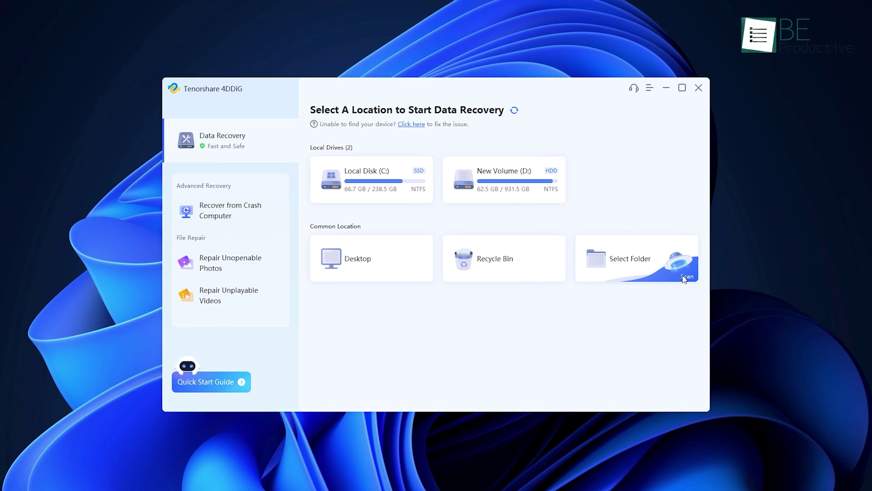
Start an all-file-type scan of New Volume (D:) via Select Folder.
{"action": "left_click", "coordinate": [686, 278]}
{"action": "left_click", "coordinate": [338, 188]}
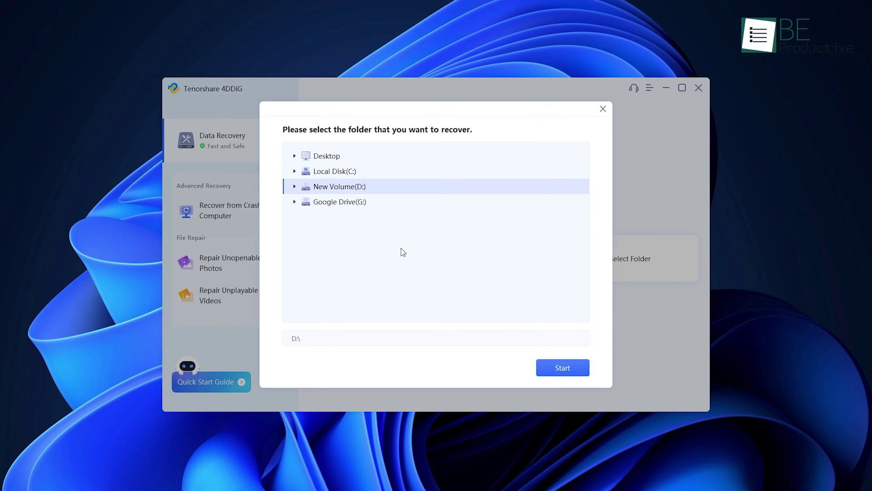
{"action": "left_click", "coordinate": [554, 364]}
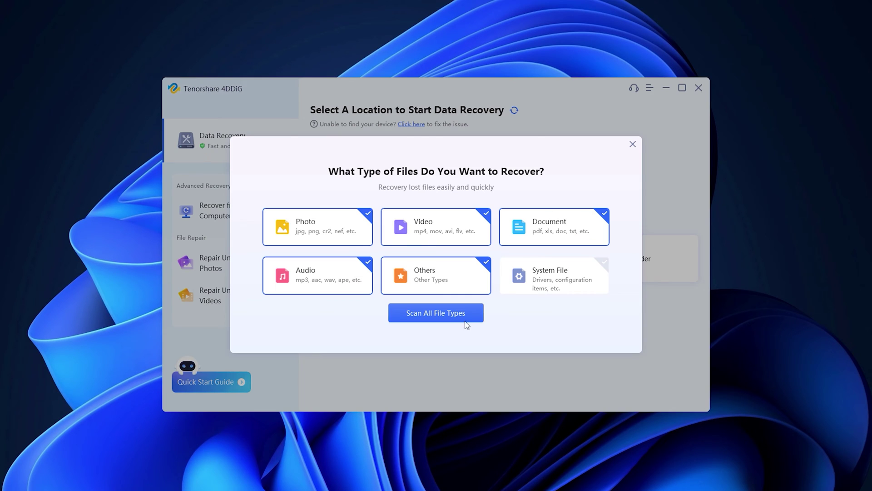
{"action": "left_click", "coordinate": [466, 321]}
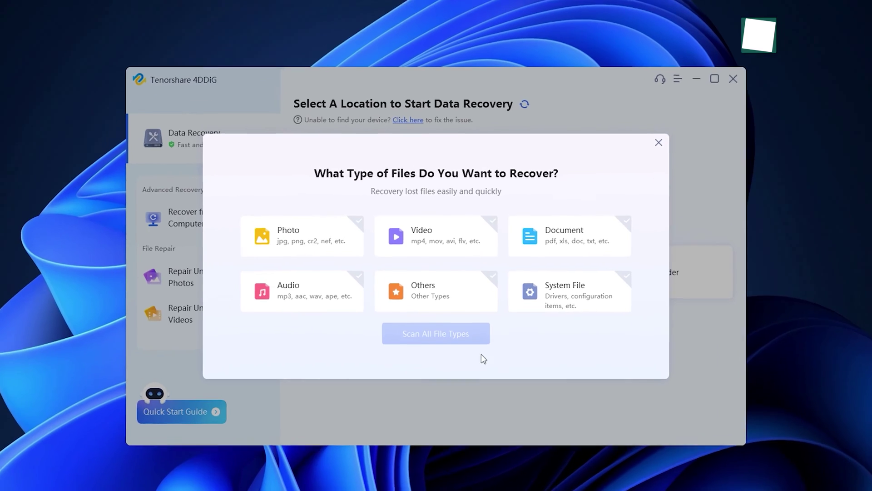
Narrow the scan to Photo, Video and Document file types.
{"action": "left_click", "coordinate": [324, 246]}
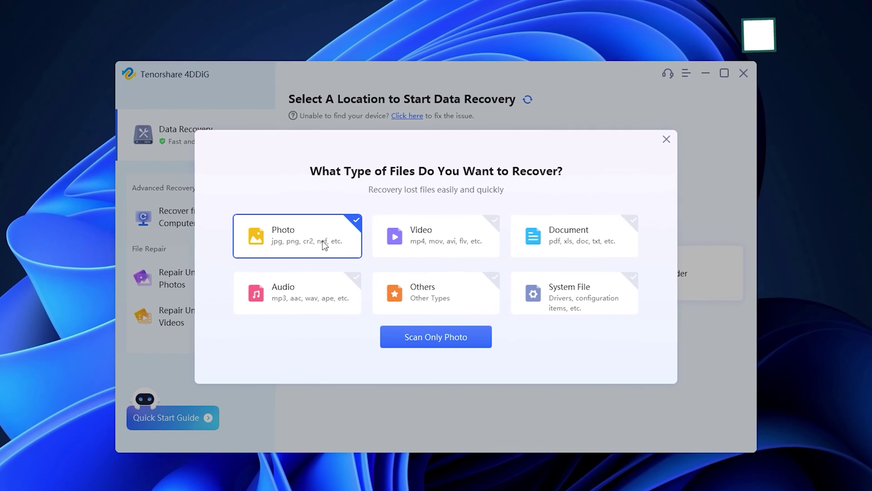
{"action": "left_click", "coordinate": [414, 243]}
{"action": "left_click", "coordinate": [574, 248]}
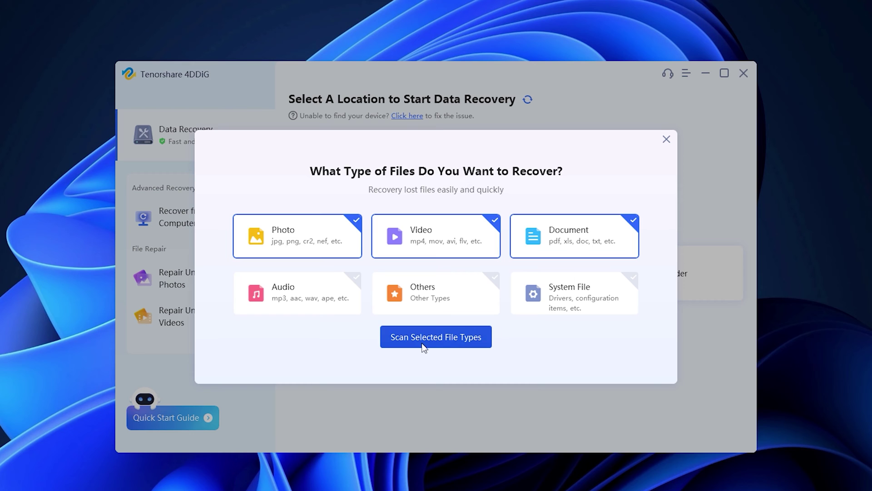
{"action": "left_click", "coordinate": [464, 347]}
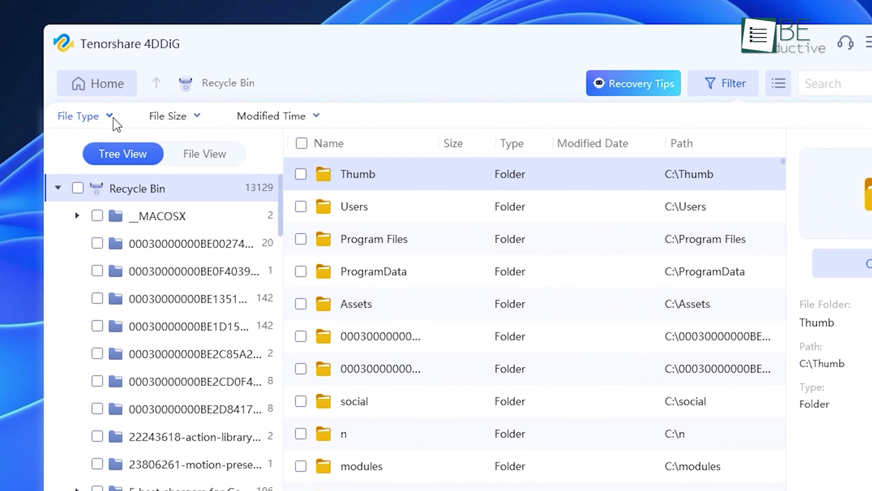
Filter results by file type and modified time, then recover Program Files and ProgramData.
{"action": "left_click", "coordinate": [110, 117]}
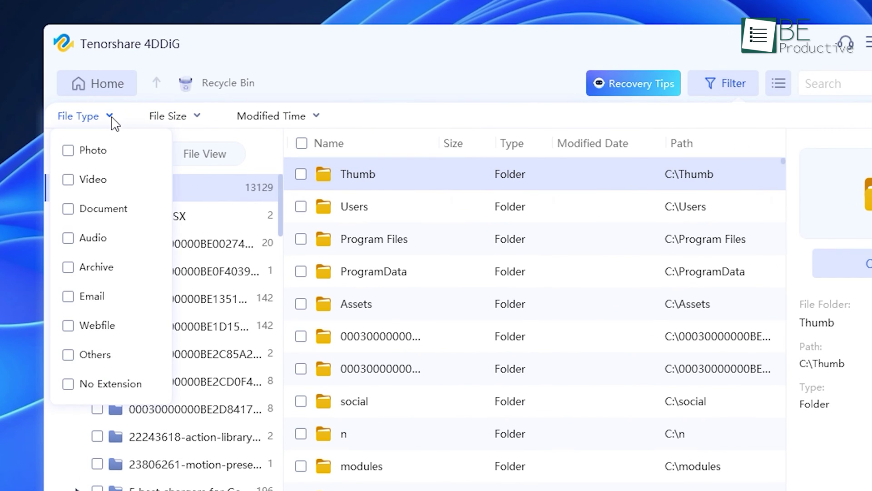
{"action": "left_click", "coordinate": [315, 119]}
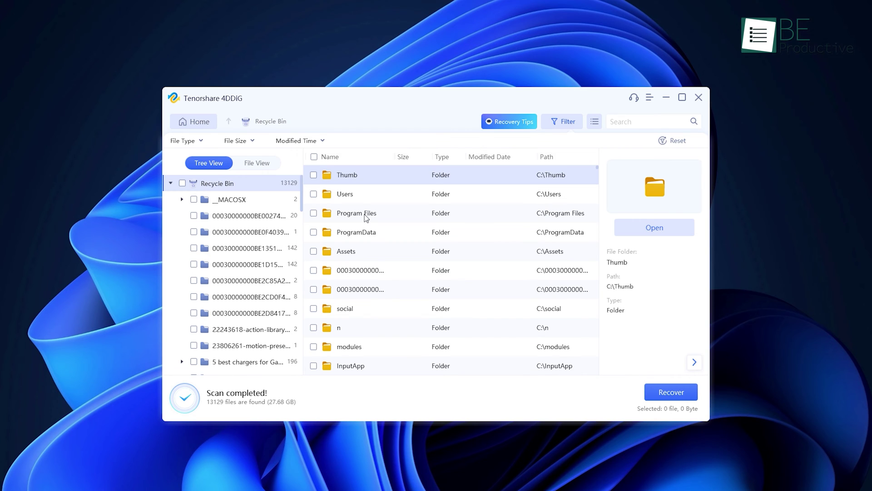
{"action": "left_click", "coordinate": [367, 213]}
{"action": "double_click", "coordinate": [378, 234]}
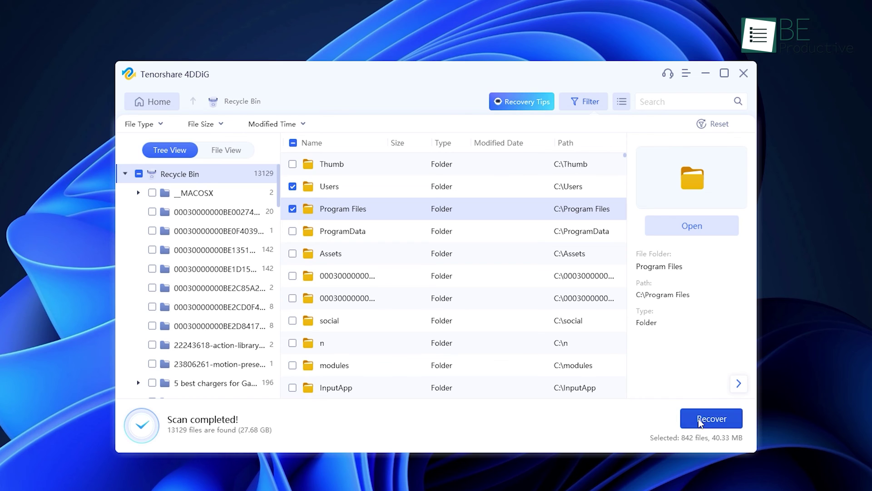
{"action": "left_click", "coordinate": [710, 420]}
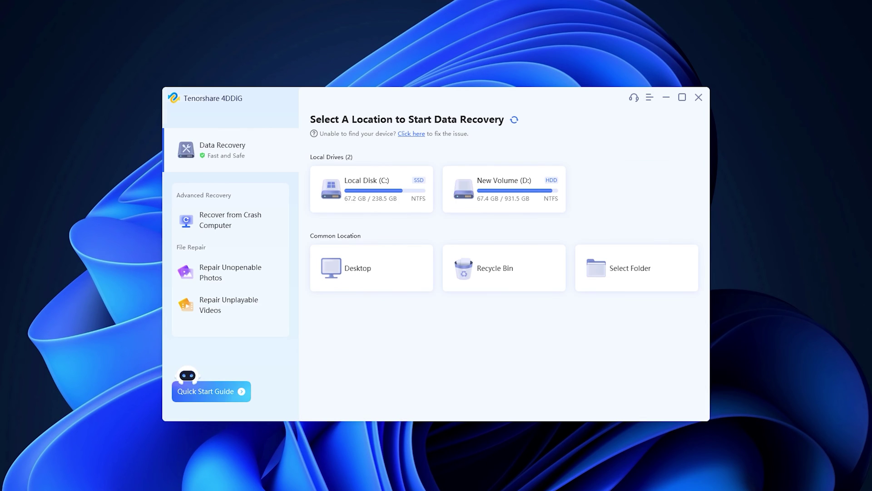
Create a bootable crashed-computer recovery drive on the USB device.
{"action": "left_click", "coordinate": [222, 220]}
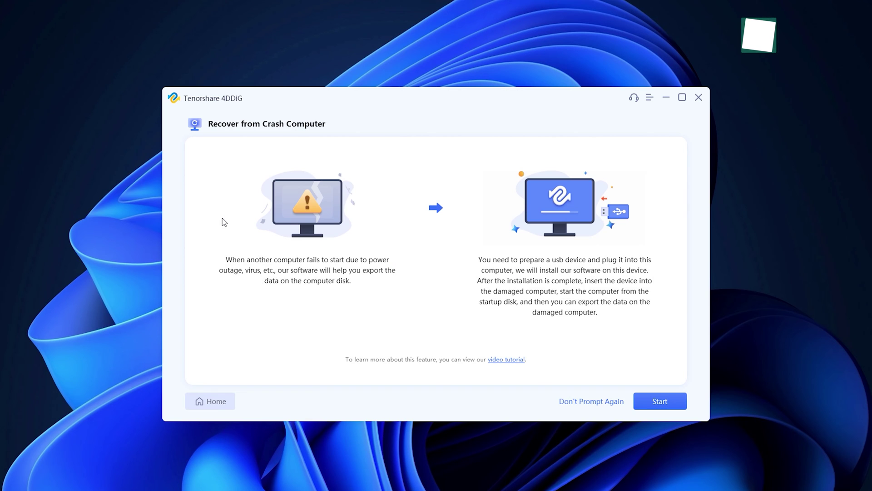
{"action": "left_click", "coordinate": [681, 409]}
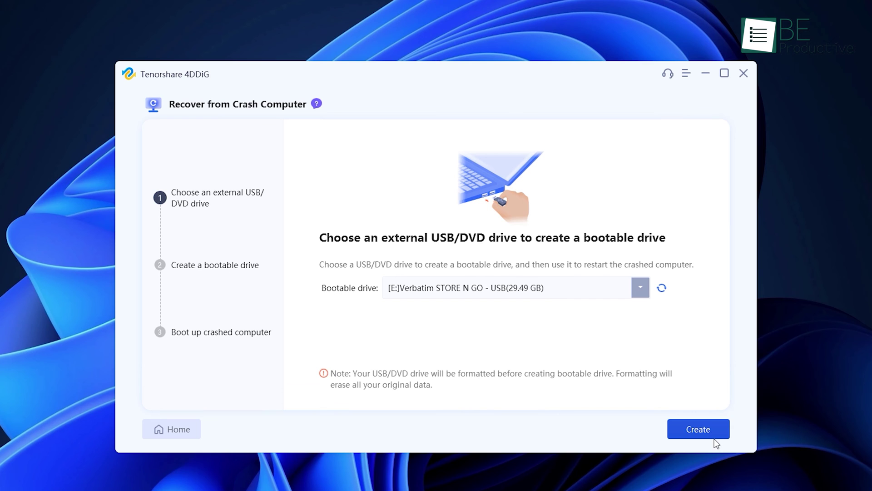
{"action": "left_click", "coordinate": [714, 438]}
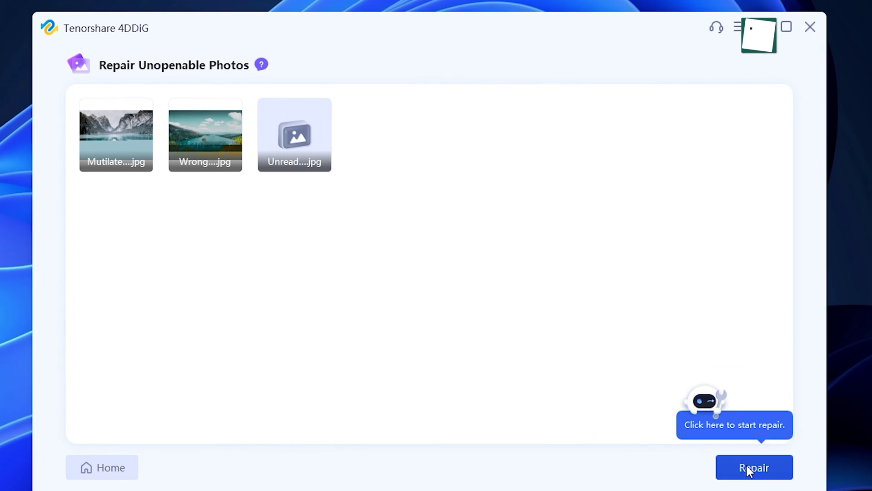
Repair the three damaged photos, dismiss the success message, and preview Unplayable Videos.mp4.
{"action": "left_click", "coordinate": [751, 469]}
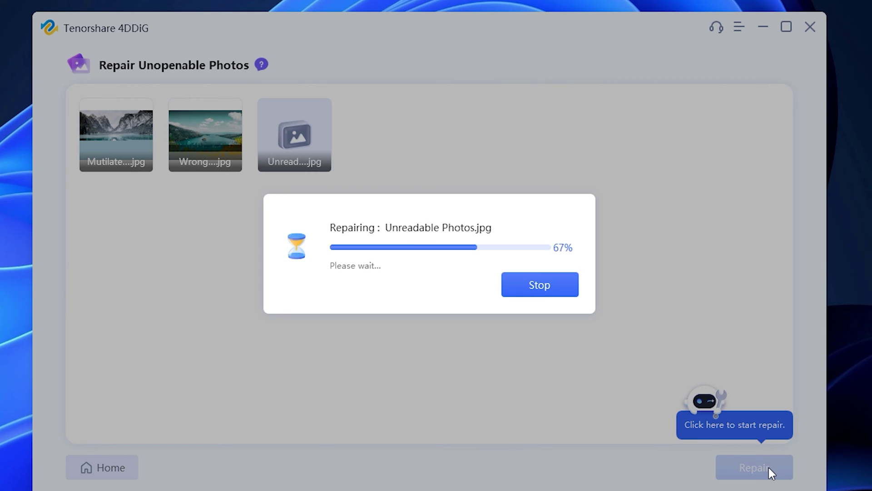
{"action": "left_click", "coordinate": [413, 320]}
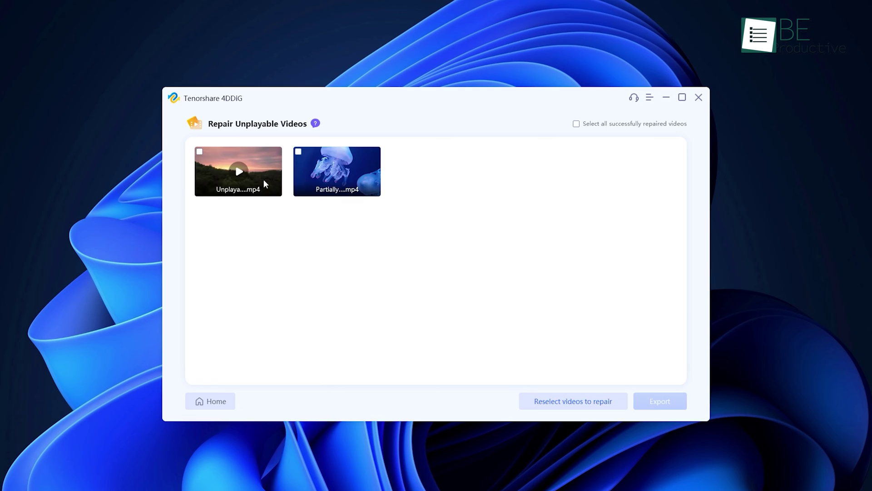
{"action": "left_click", "coordinate": [264, 180]}
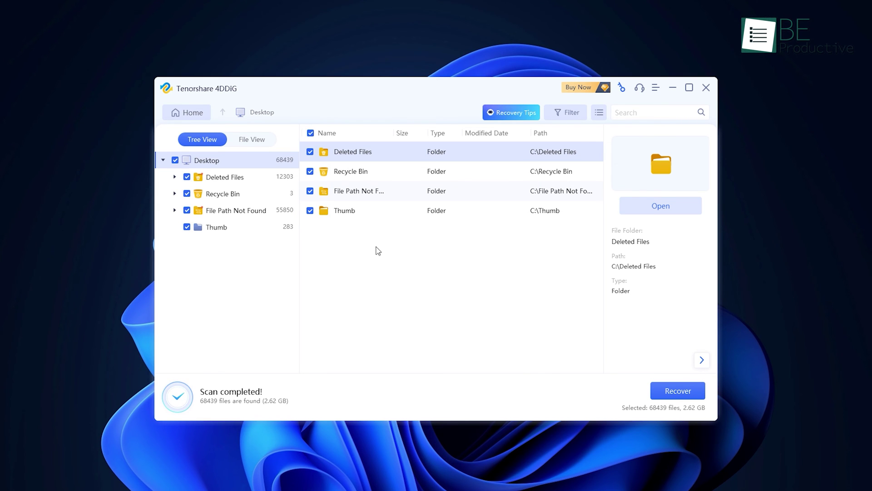
Recover the found Desktop files, then browse into ProgramData and back up to Recycle Bin.
{"action": "left_click", "coordinate": [682, 392]}
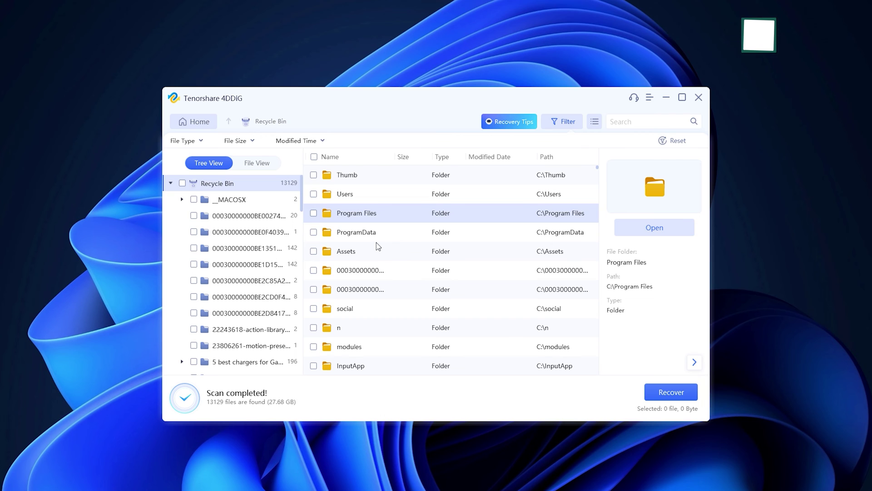
{"action": "double_click", "coordinate": [378, 236]}
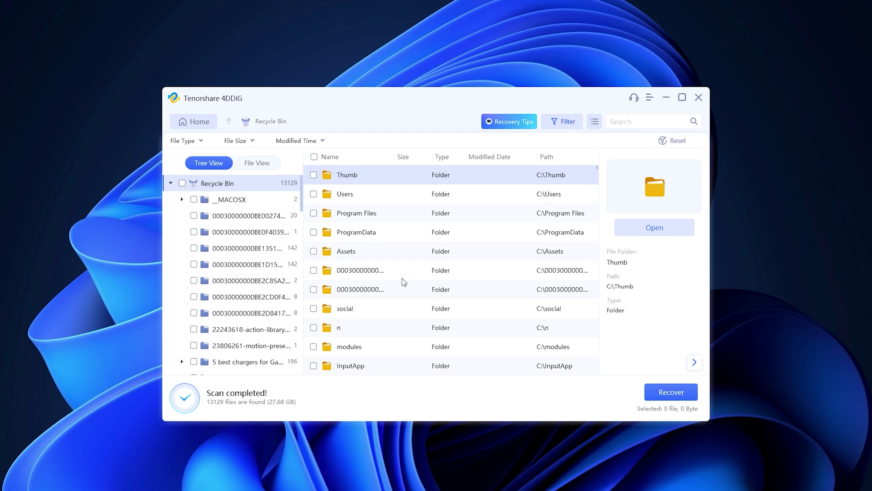
{"action": "double_click", "coordinate": [379, 237]}
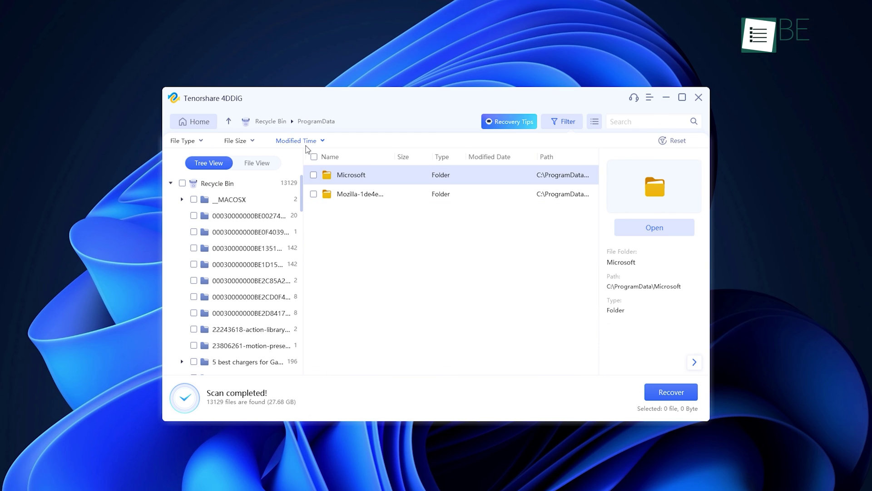
{"action": "left_click", "coordinate": [230, 121]}
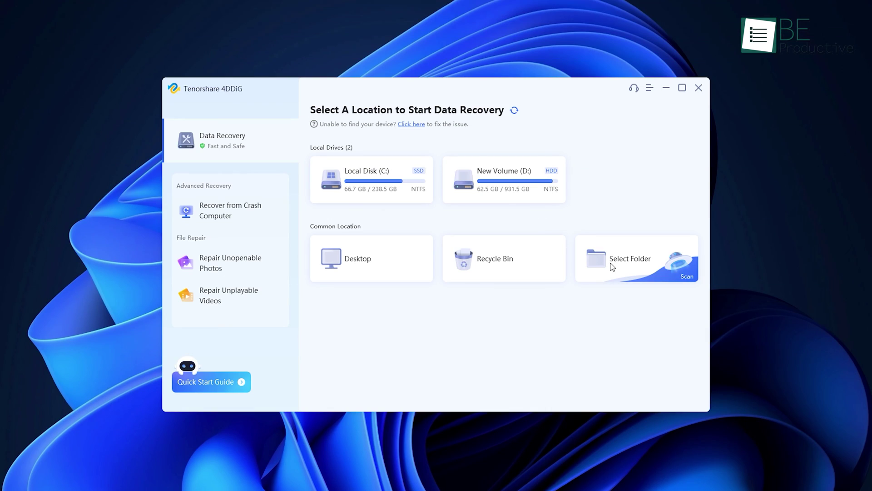
Show the Select Folder picker listing Desktop, C:, D: and Google Drive G:.
{"action": "left_click", "coordinate": [685, 279]}
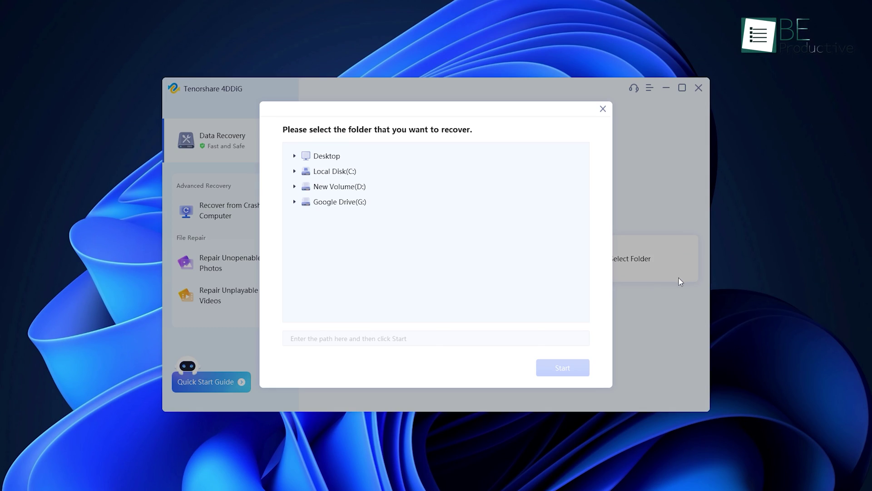